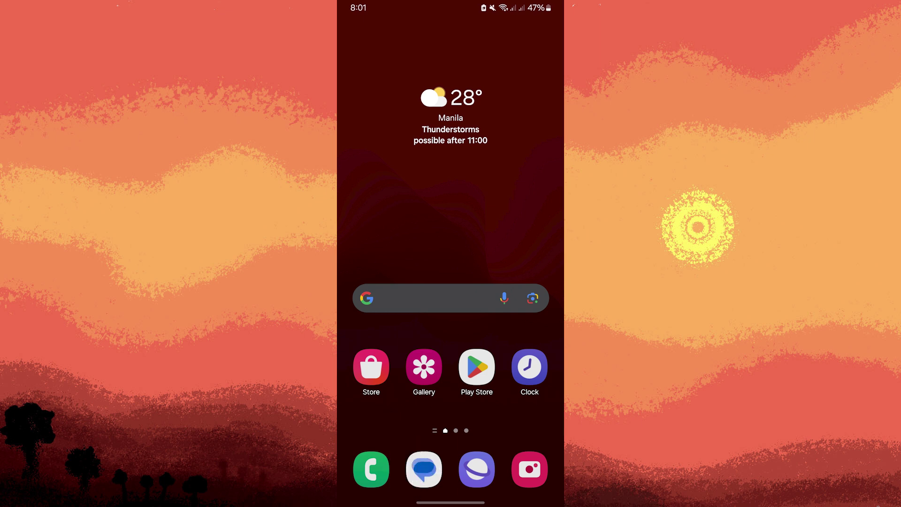
- Launch Messages and enter the four-person group conversation at the top of the list
{"action": "left_click", "coordinate": [423, 469]}
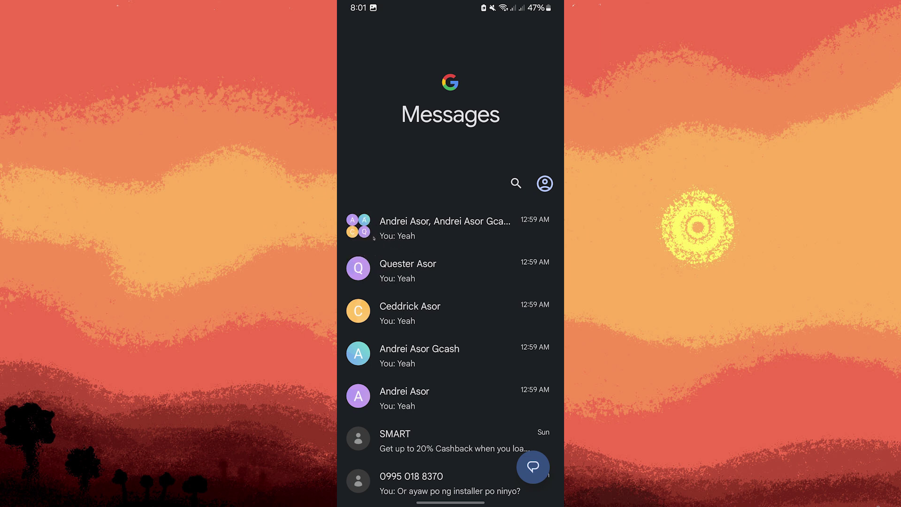
{"action": "left_click", "coordinate": [437, 227]}
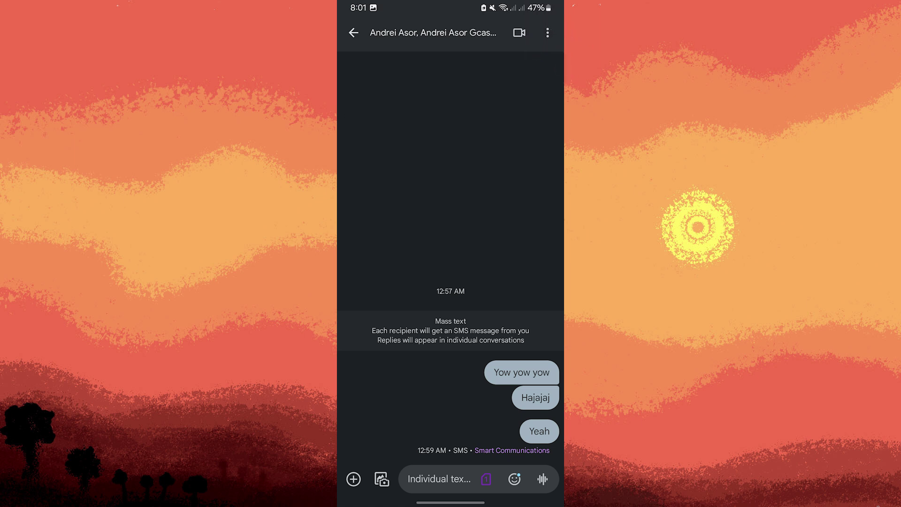
{"action": "left_click", "coordinate": [548, 33]}
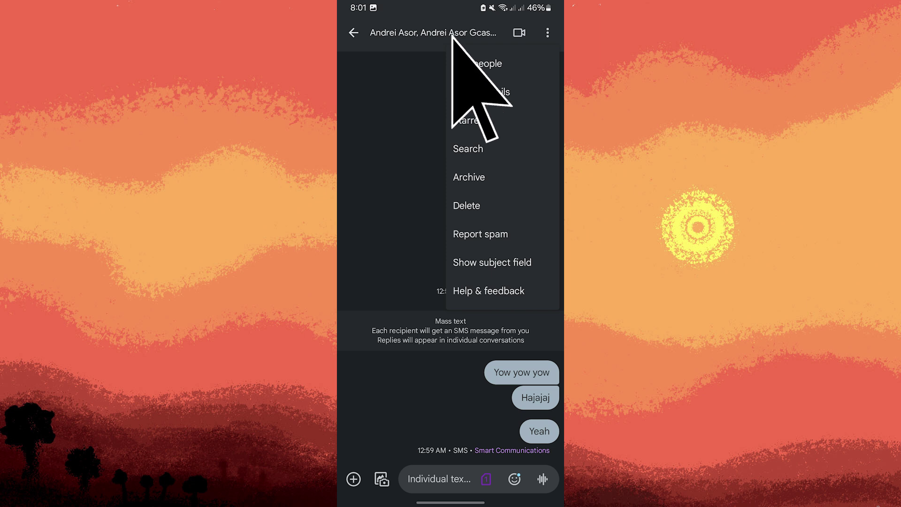
- In Group details, switch this group's notifications to Silent
{"action": "left_click", "coordinate": [482, 91]}
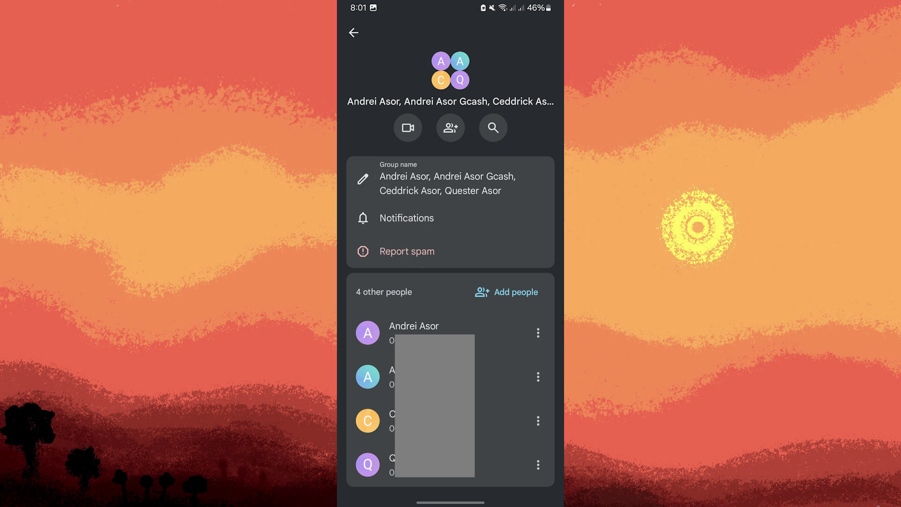
{"action": "left_click", "coordinate": [406, 217]}
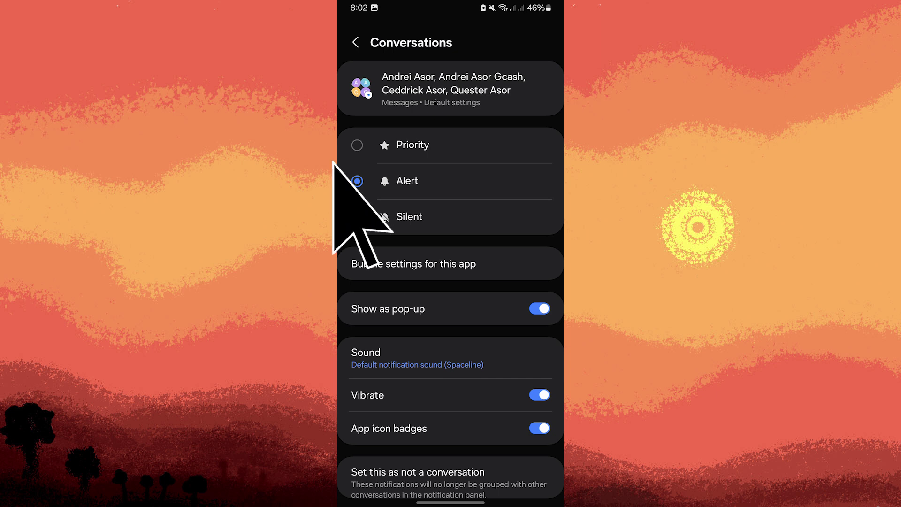
{"action": "left_click", "coordinate": [357, 217]}
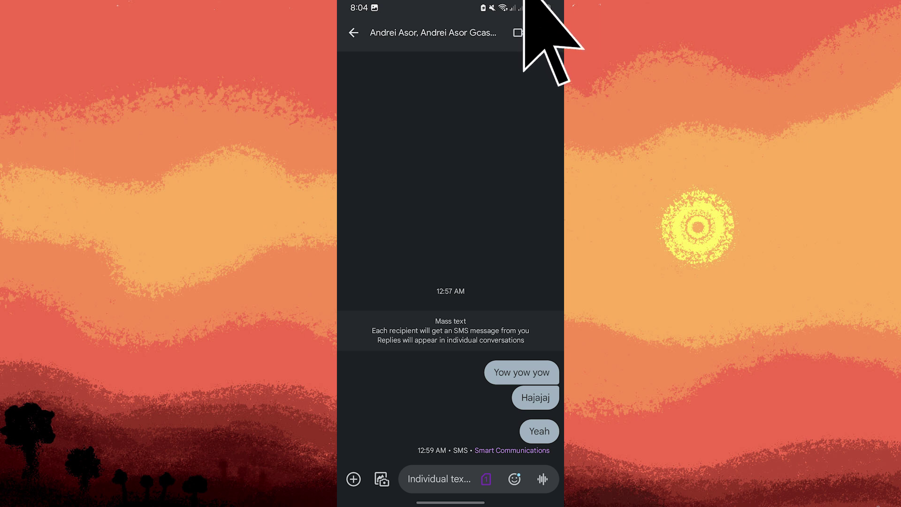
- Reveal the conversation's overflow actions that include Report spam
{"action": "left_click", "coordinate": [547, 32]}
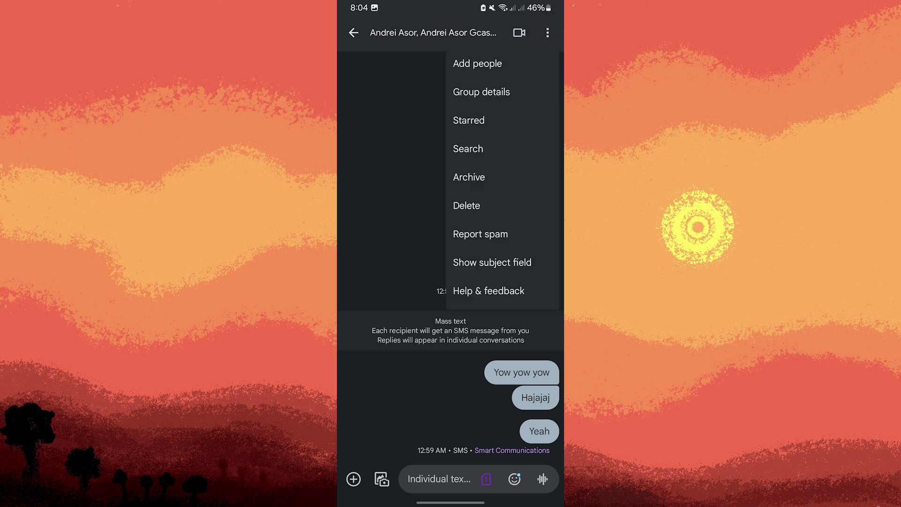